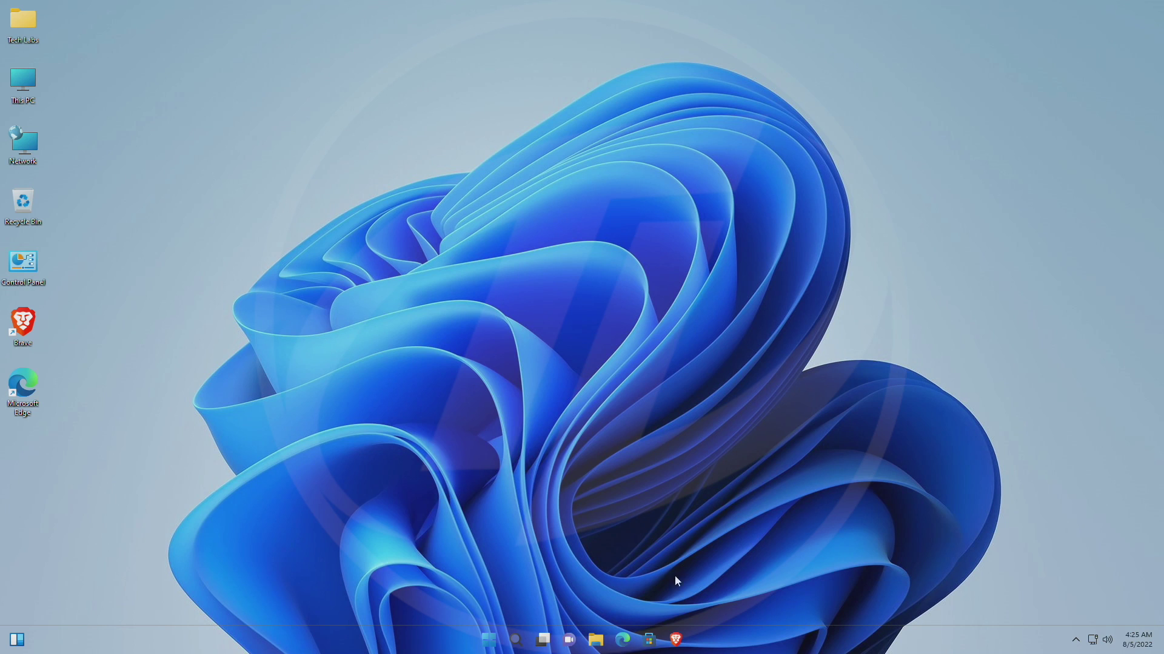
Download the Ubuntu 22.04 LTS desktop amd64 ISO from ubuntu.com into Downloads using Brave.
{"action": "left_click", "coordinate": [678, 639]}
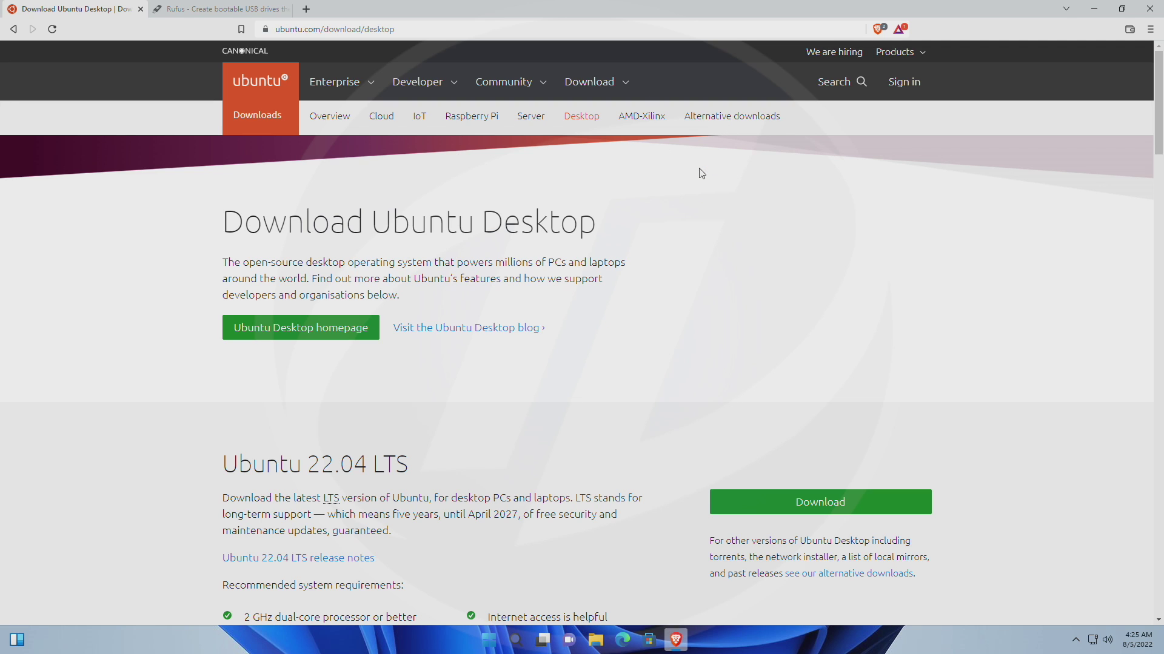
{"action": "left_click", "coordinate": [595, 86]}
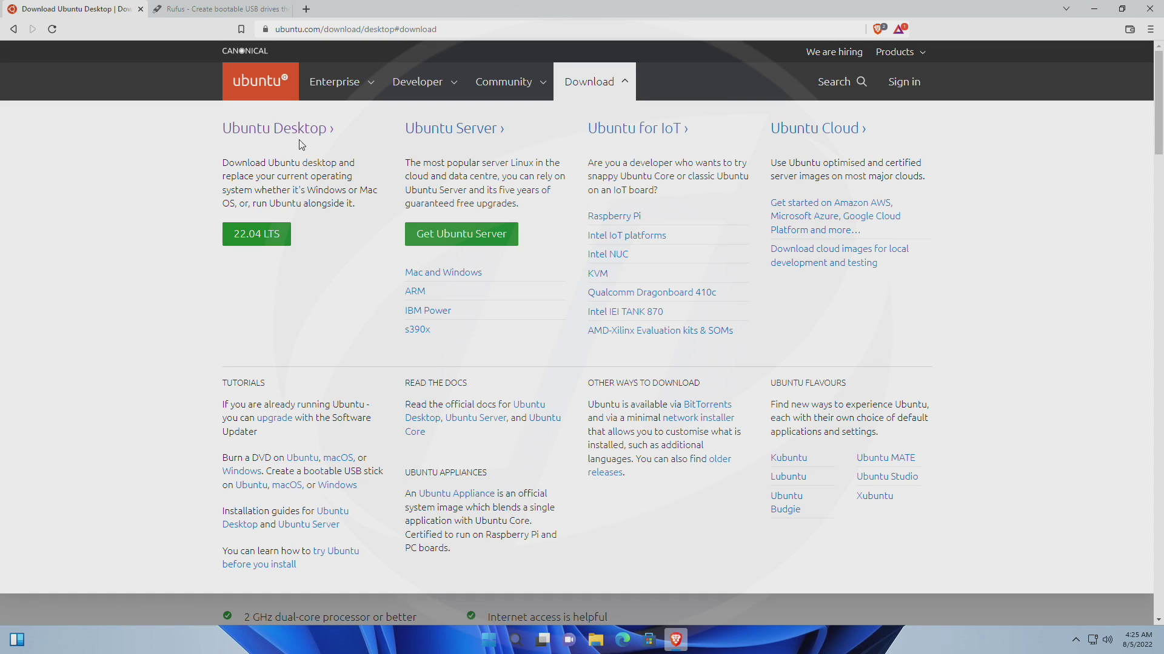
{"action": "left_click", "coordinate": [250, 237]}
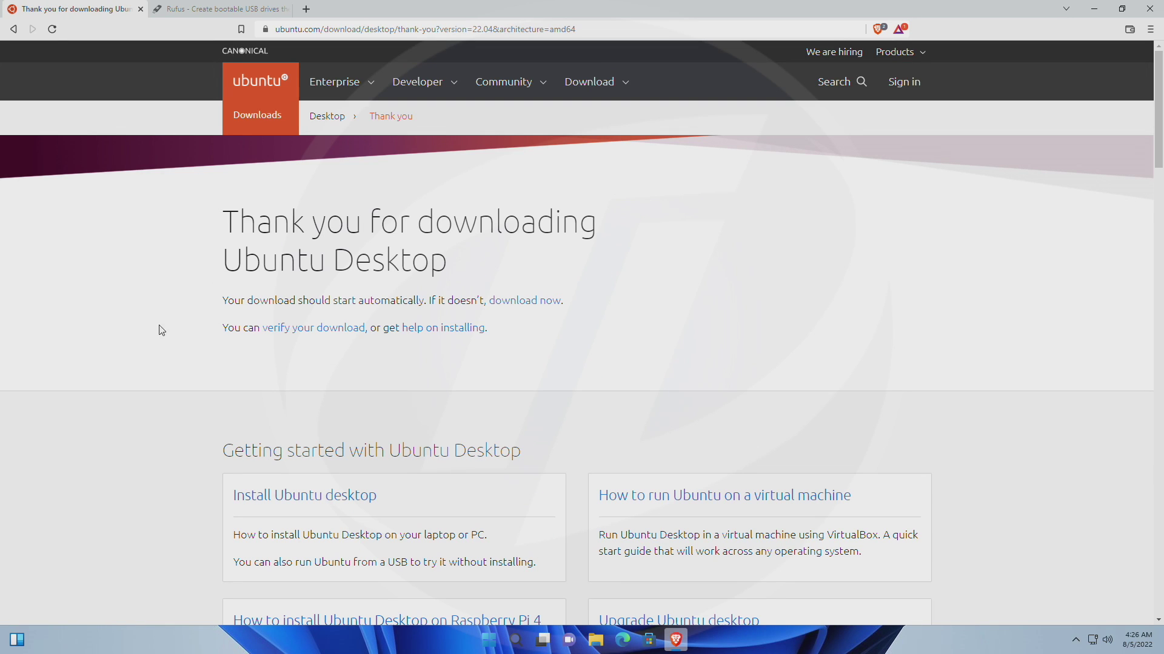
{"action": "left_click", "coordinate": [519, 302]}
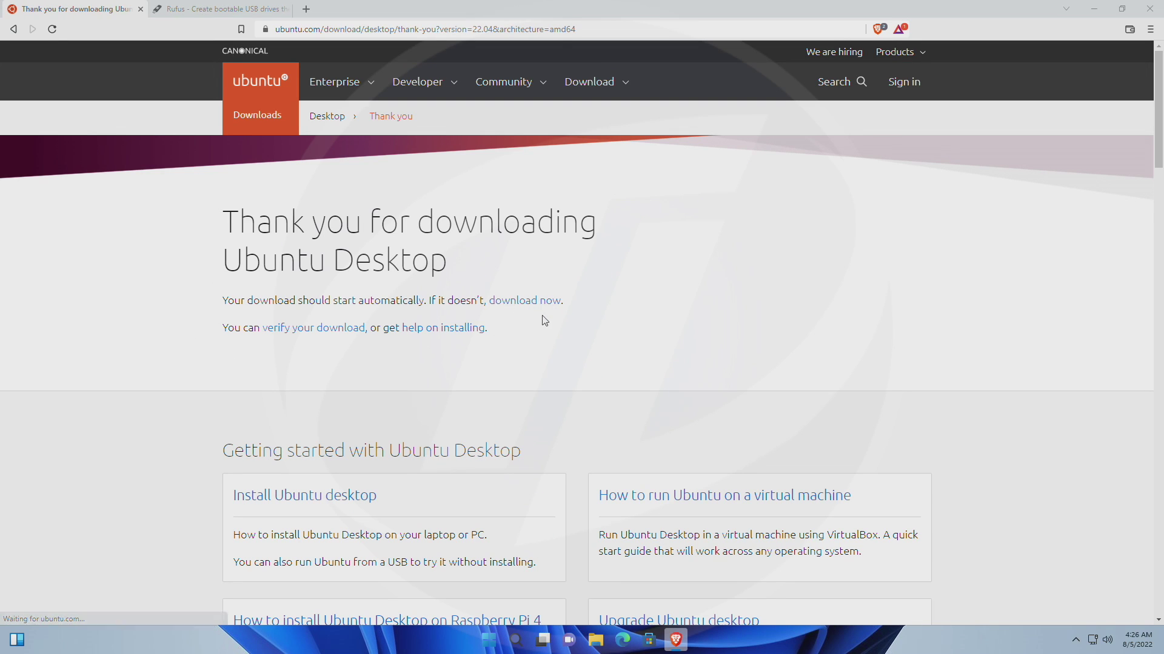
{"action": "left_click", "coordinate": [482, 313]}
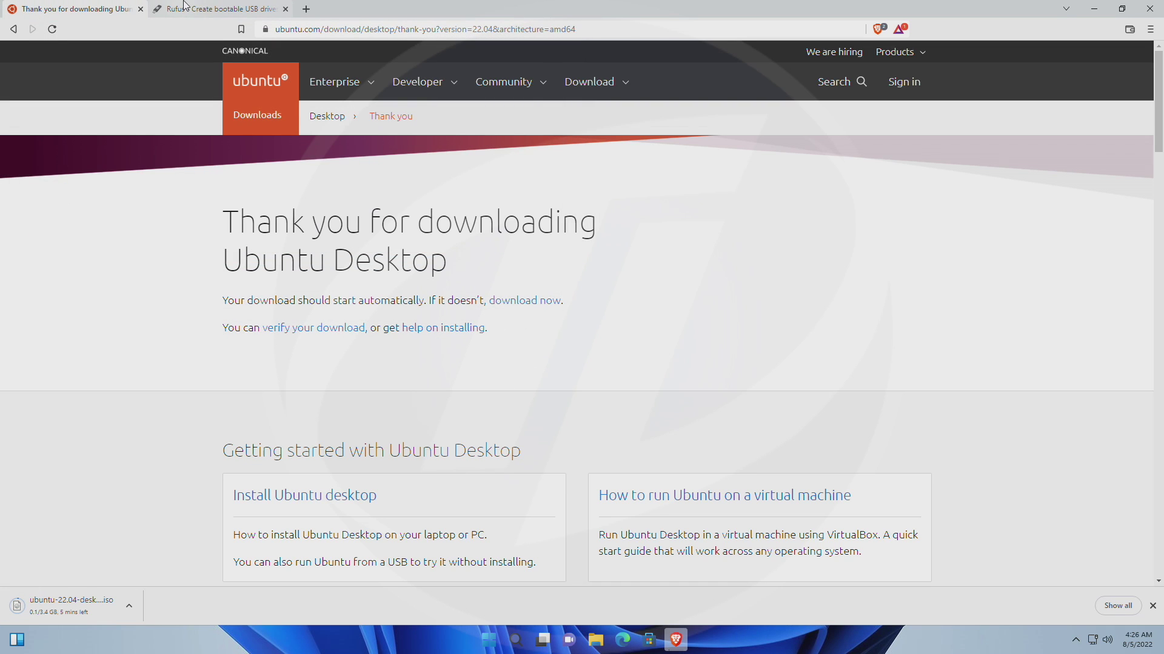
Save the Rufus 3.20 program from the Rufus website into the Downloads folder.
{"action": "left_click", "coordinate": [185, 7]}
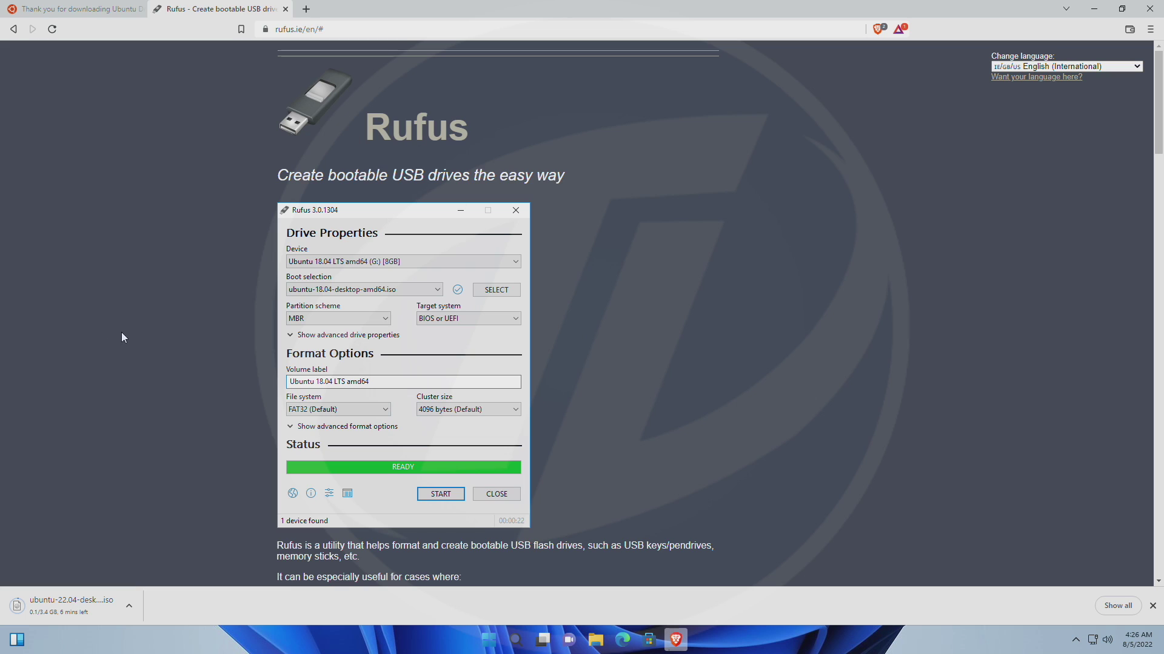
{"action": "scroll", "coordinate": [173, 350], "scroll_direction": "down", "scroll_amount": 3}
{"action": "scroll", "coordinate": [176, 352], "scroll_direction": "down", "scroll_amount": 3}
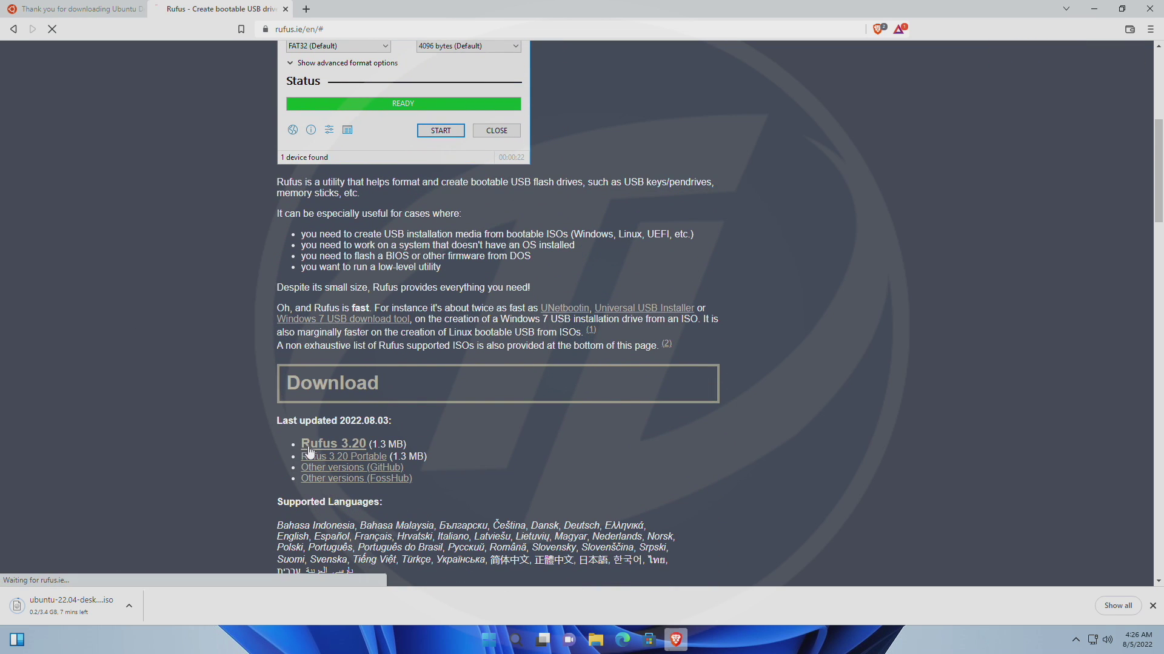
{"action": "left_click", "coordinate": [309, 448]}
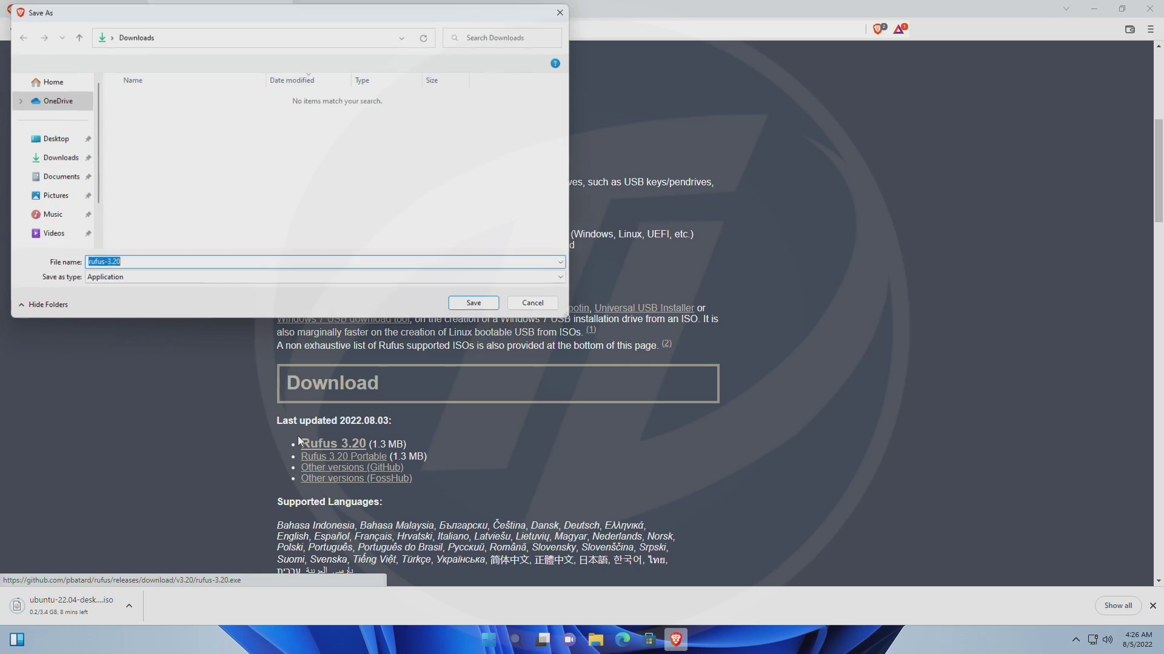
{"action": "left_click", "coordinate": [479, 307]}
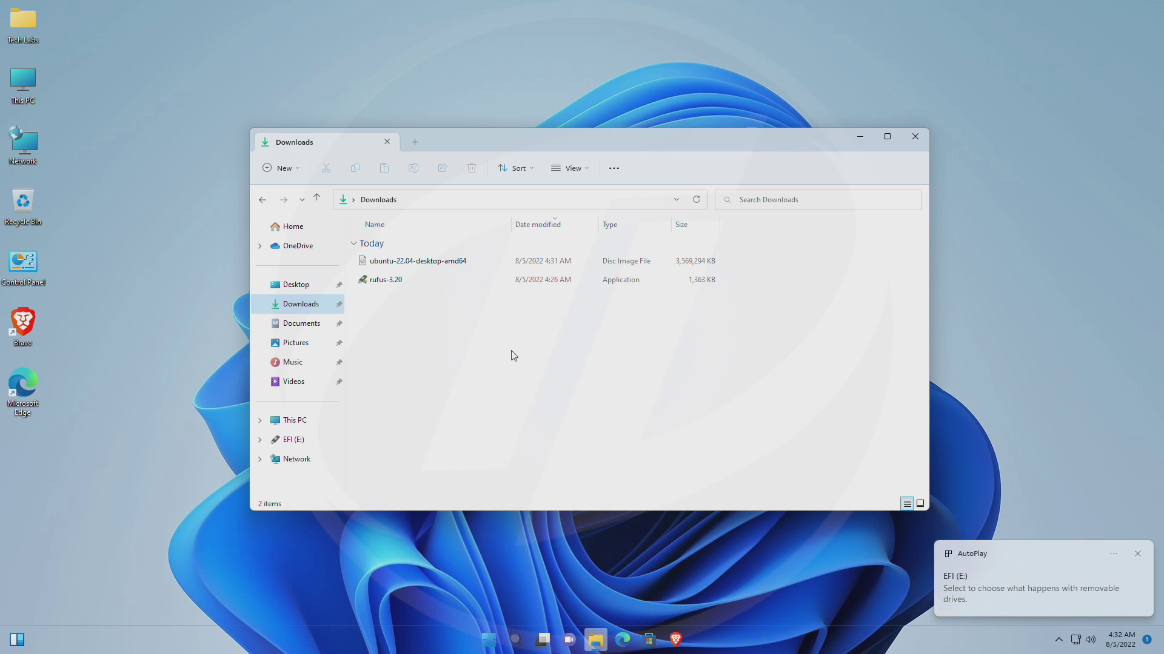
Run Rufus 3.20, load the Ubuntu 22.04 ISO and write it to the 32 GB USB in ISO Image mode.
{"action": "double_click", "coordinate": [416, 280]}
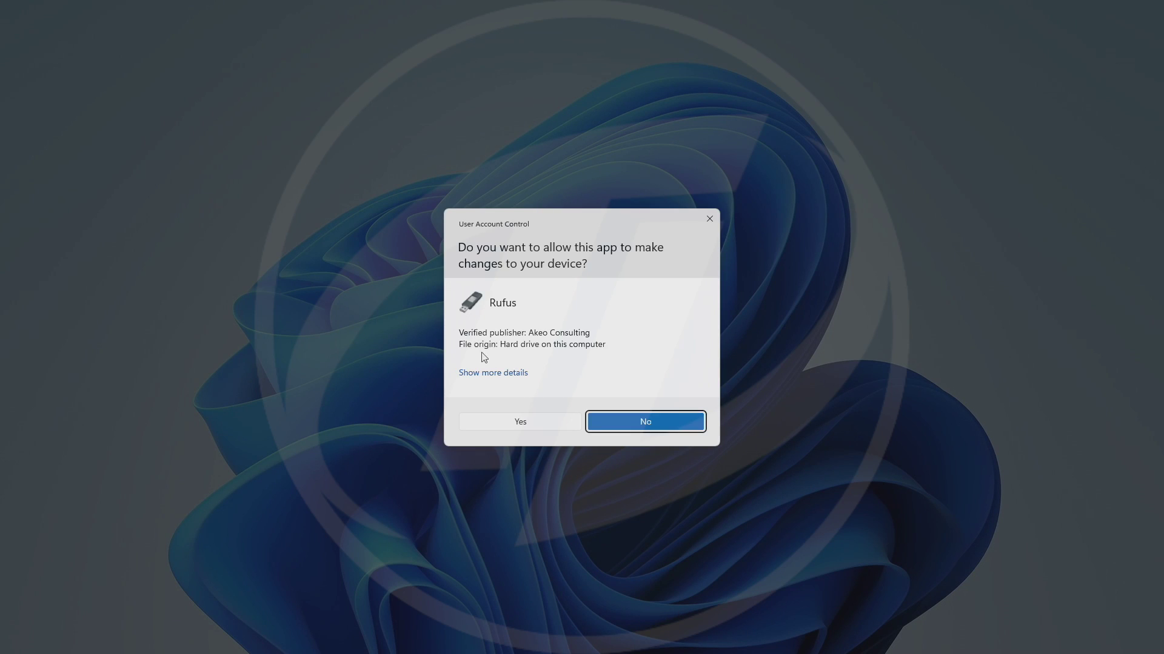
{"action": "left_click", "coordinate": [520, 423]}
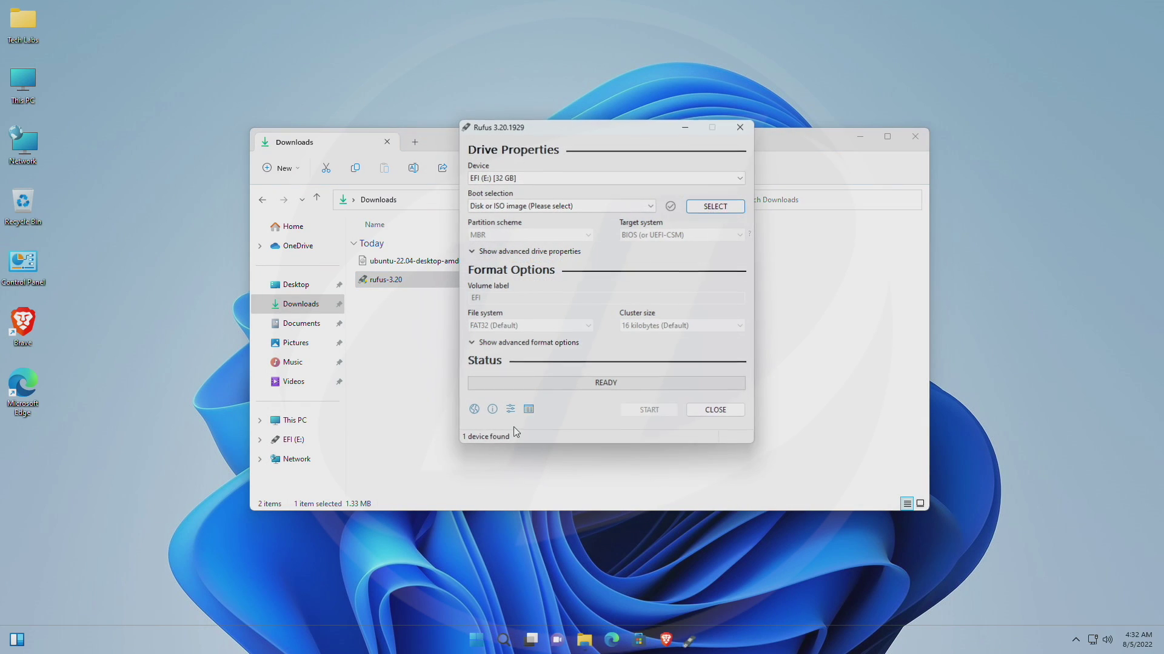
{"action": "left_click", "coordinate": [405, 267]}
{"action": "left_click_drag", "start_coordinate": [405, 266], "coordinate": [554, 277]}
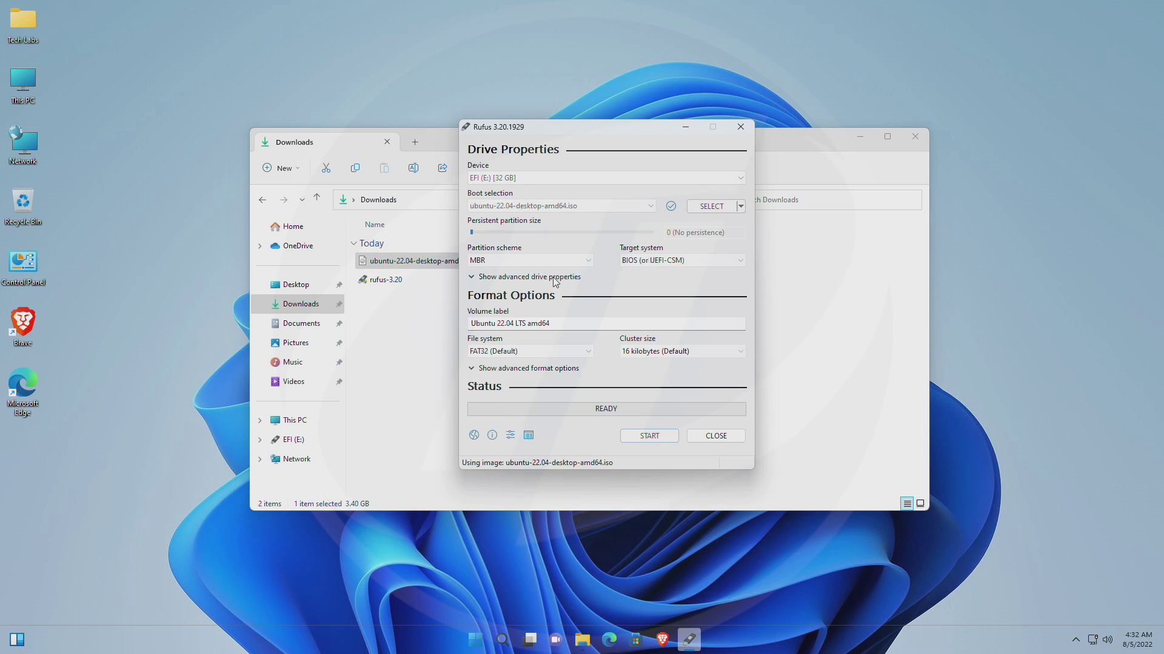
{"action": "left_click", "coordinate": [650, 436]}
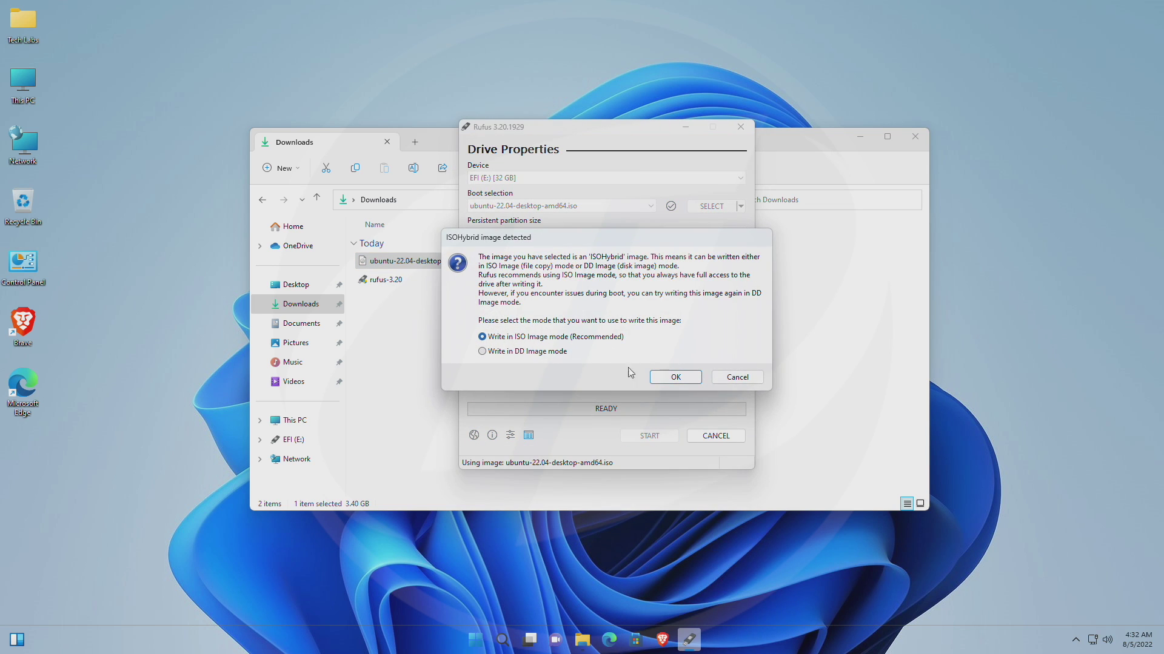
{"action": "left_click", "coordinate": [668, 378]}
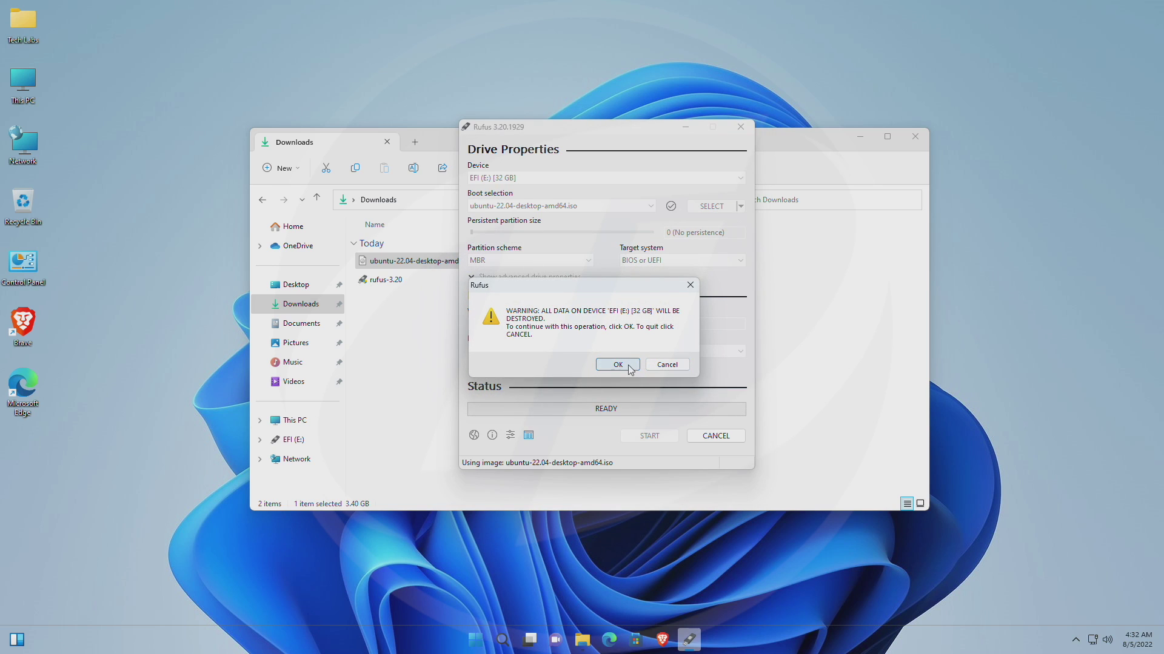
{"action": "left_click", "coordinate": [629, 366]}
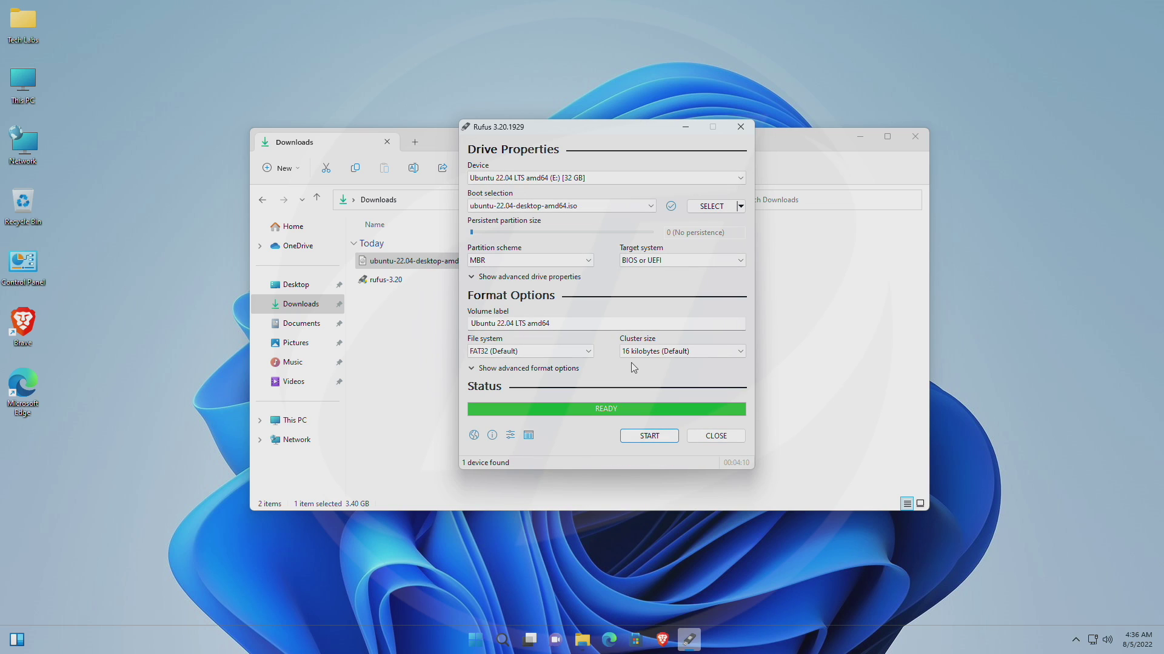
Close Rufus and the Downloads folder window before rebooting from the USB.
{"action": "left_click", "coordinate": [715, 438]}
{"action": "left_click", "coordinate": [915, 136]}
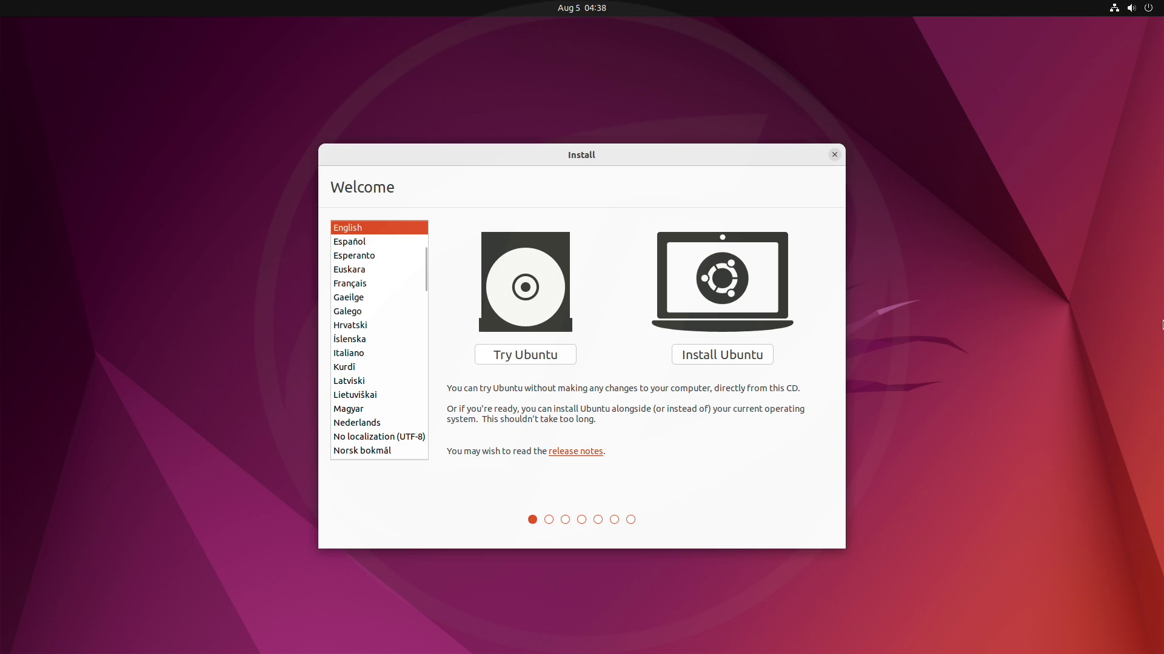
Choose Install Ubuntu, keep the English (US) keyboard layout, and include third-party software.
{"action": "left_click", "coordinate": [720, 357]}
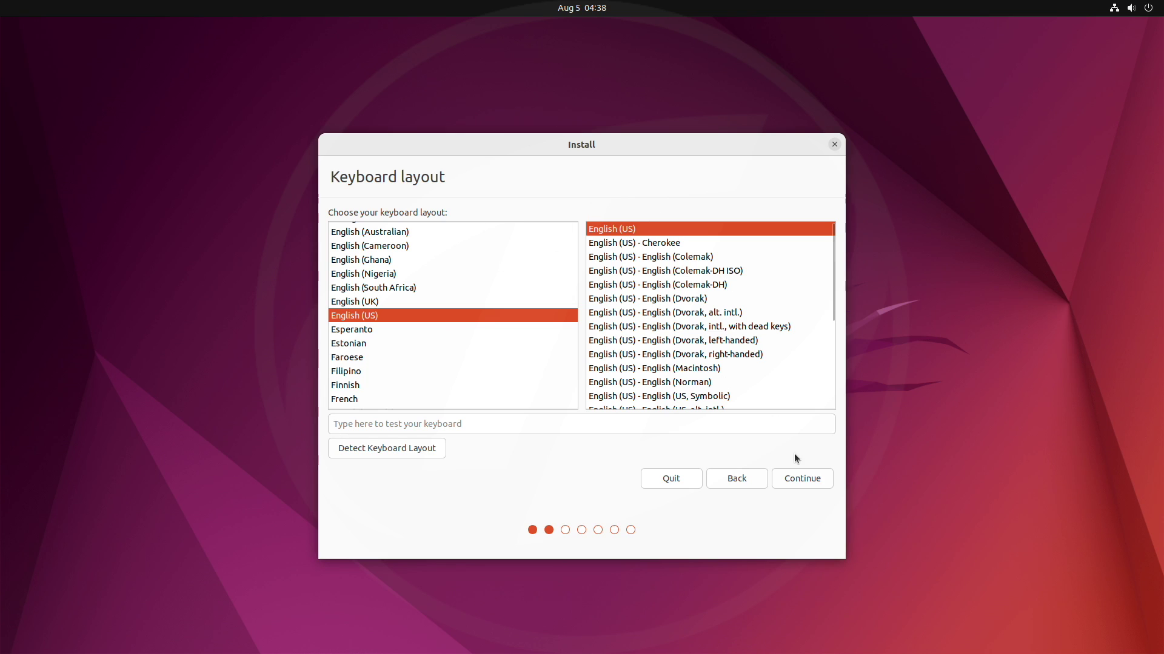
{"action": "left_click", "coordinate": [417, 454]}
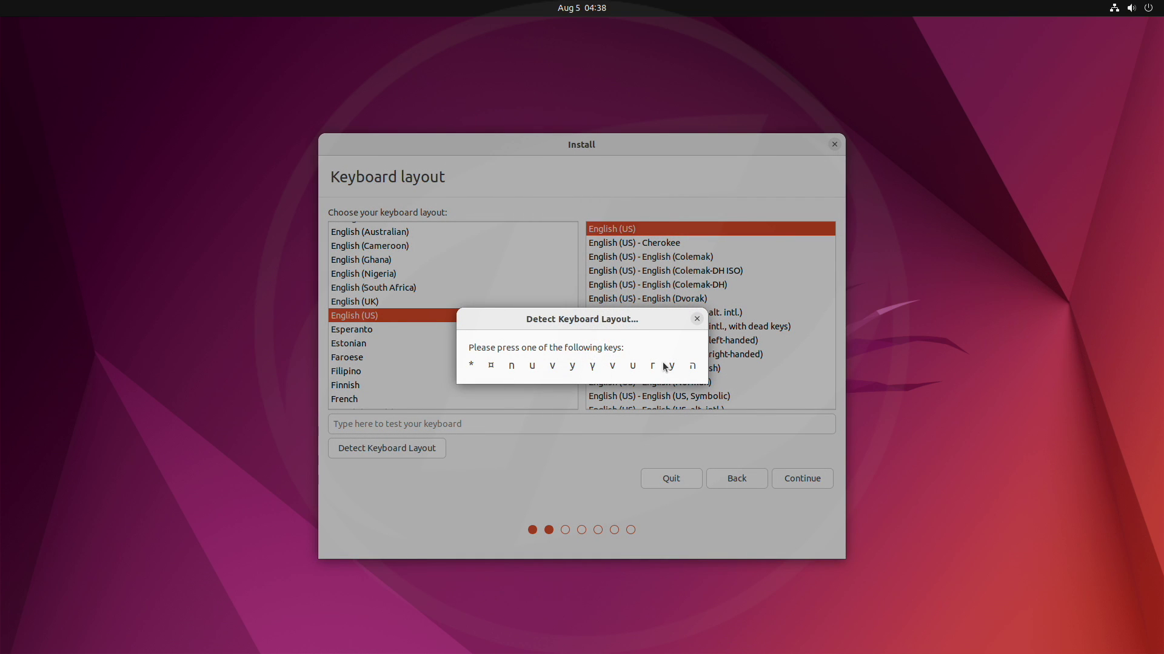
{"action": "left_click", "coordinate": [697, 319]}
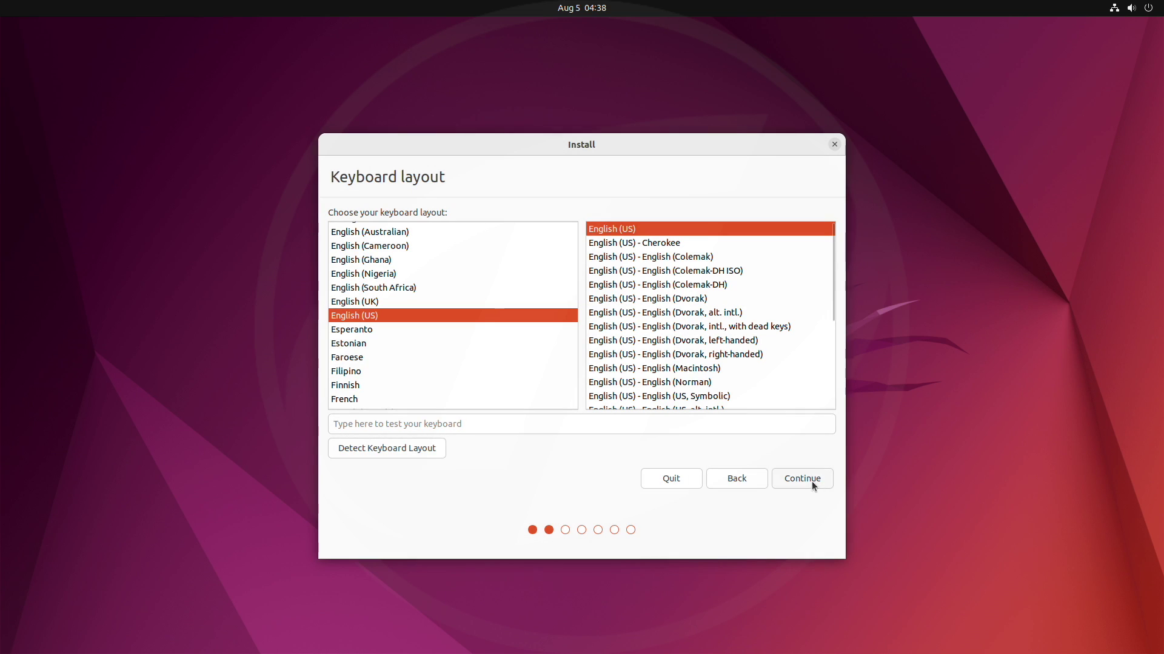
{"action": "left_click", "coordinate": [804, 479]}
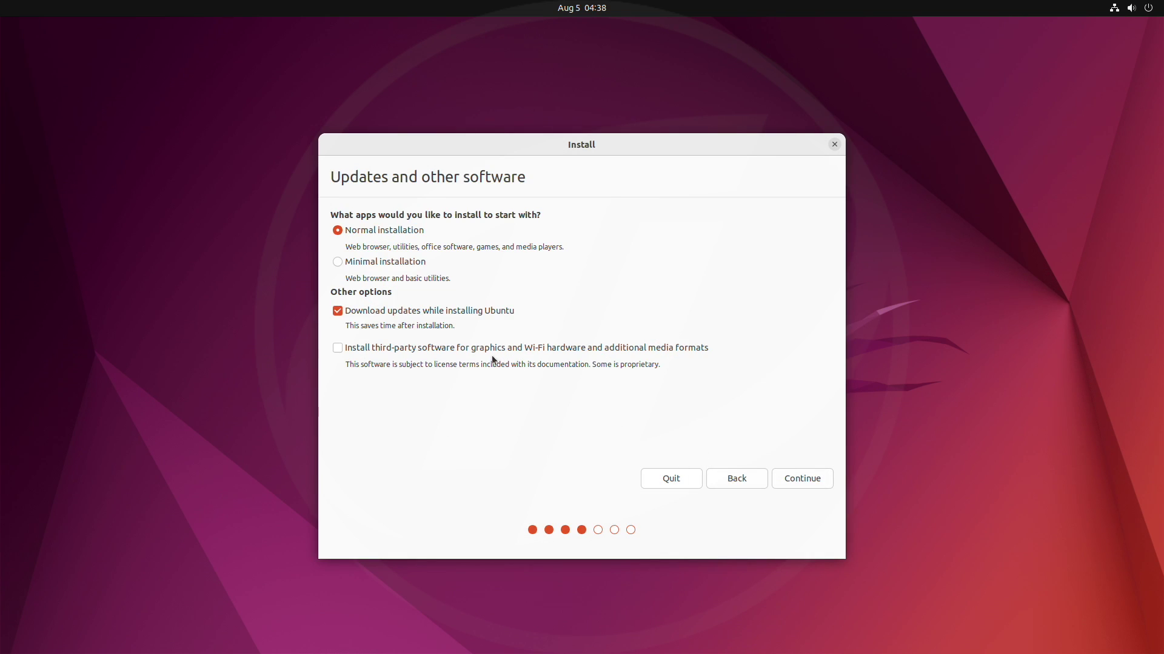
{"action": "left_click", "coordinate": [339, 349]}
Select 'Erase disk and install Ubuntu', choose Install Now, and accept the partition changes.
{"action": "left_click", "coordinate": [798, 482]}
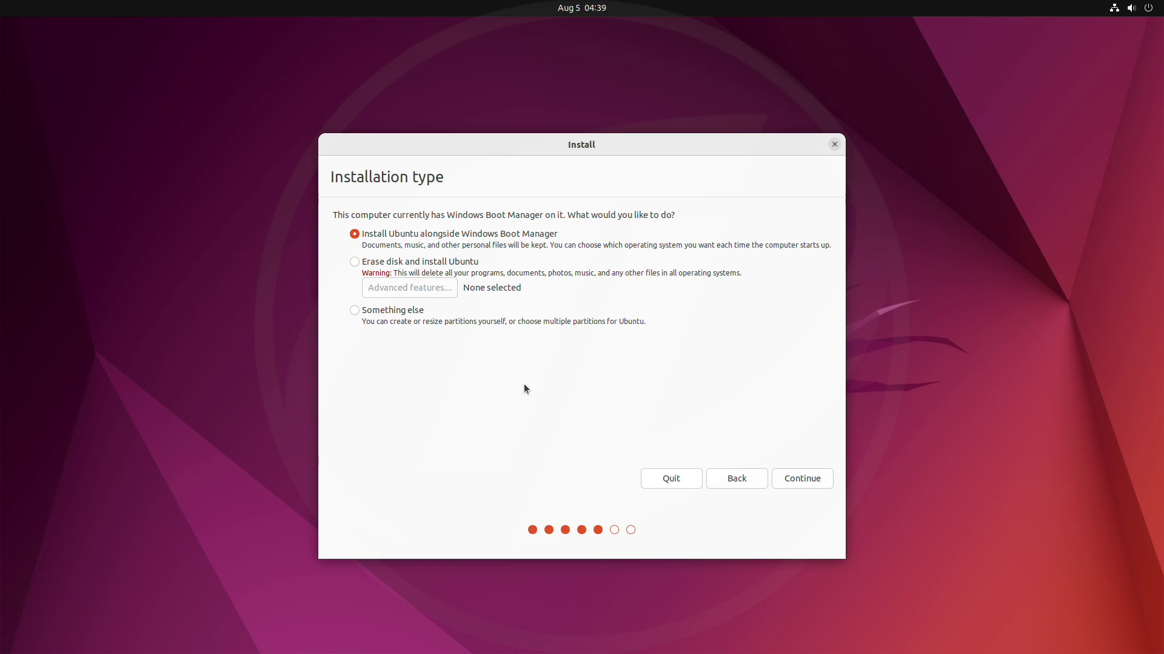
{"action": "left_click", "coordinate": [413, 264]}
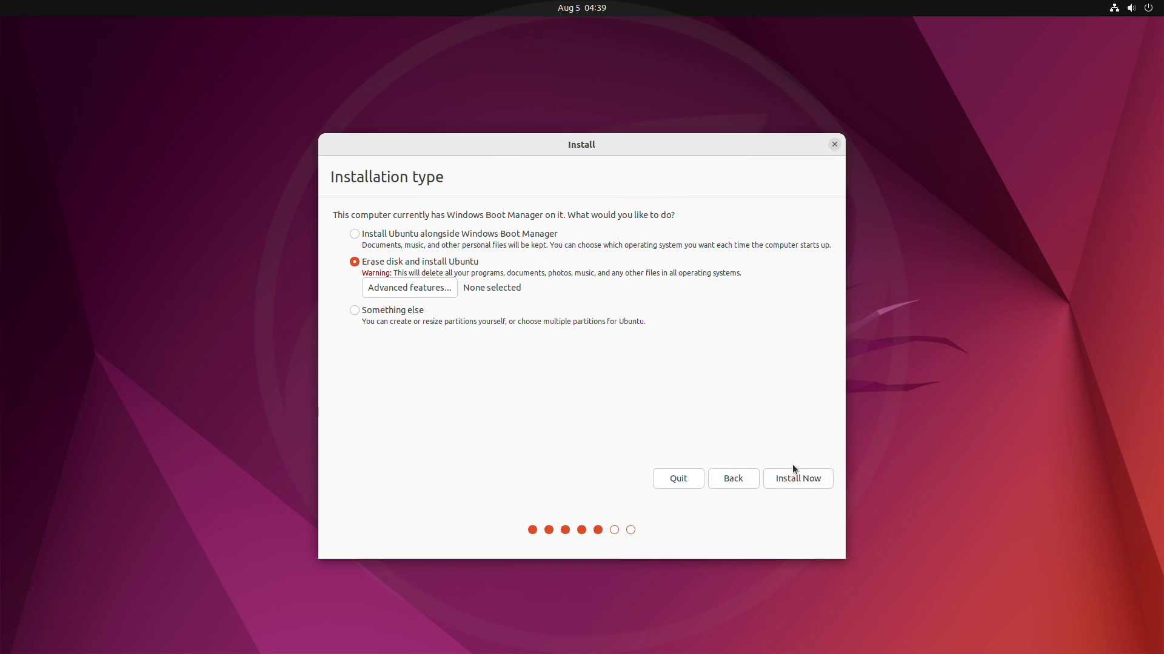
{"action": "left_click", "coordinate": [804, 478]}
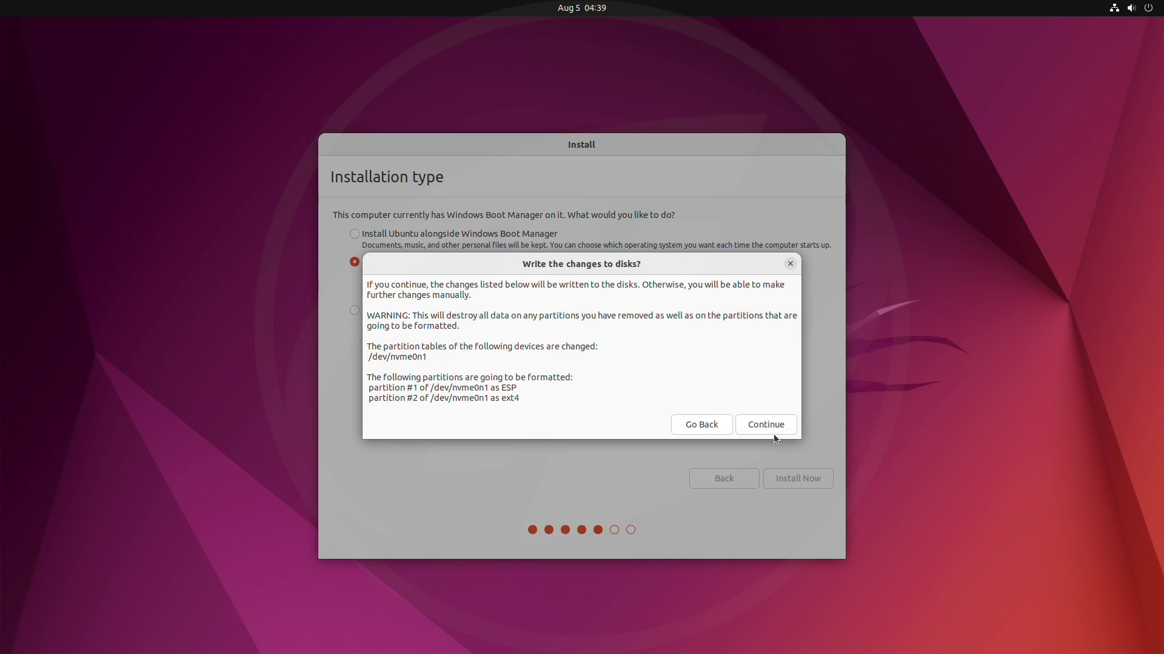
{"action": "left_click", "coordinate": [773, 428]}
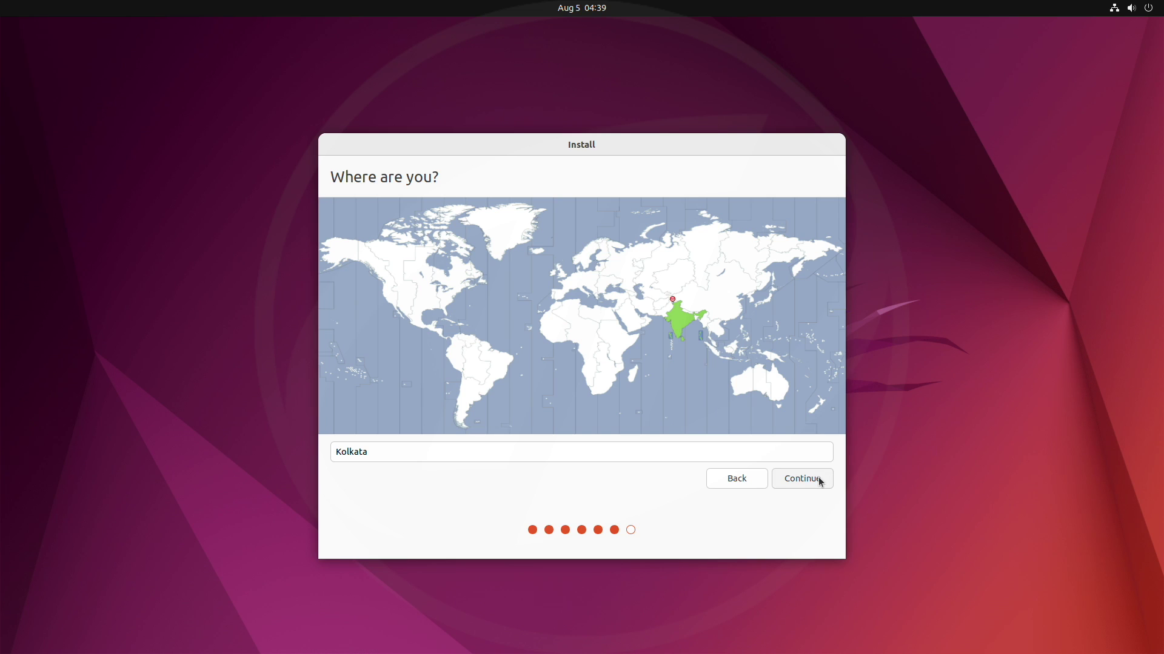
Keep the Kolkata time zone, enter the user's name and account password, then begin installing.
{"action": "left_click", "coordinate": [820, 481]}
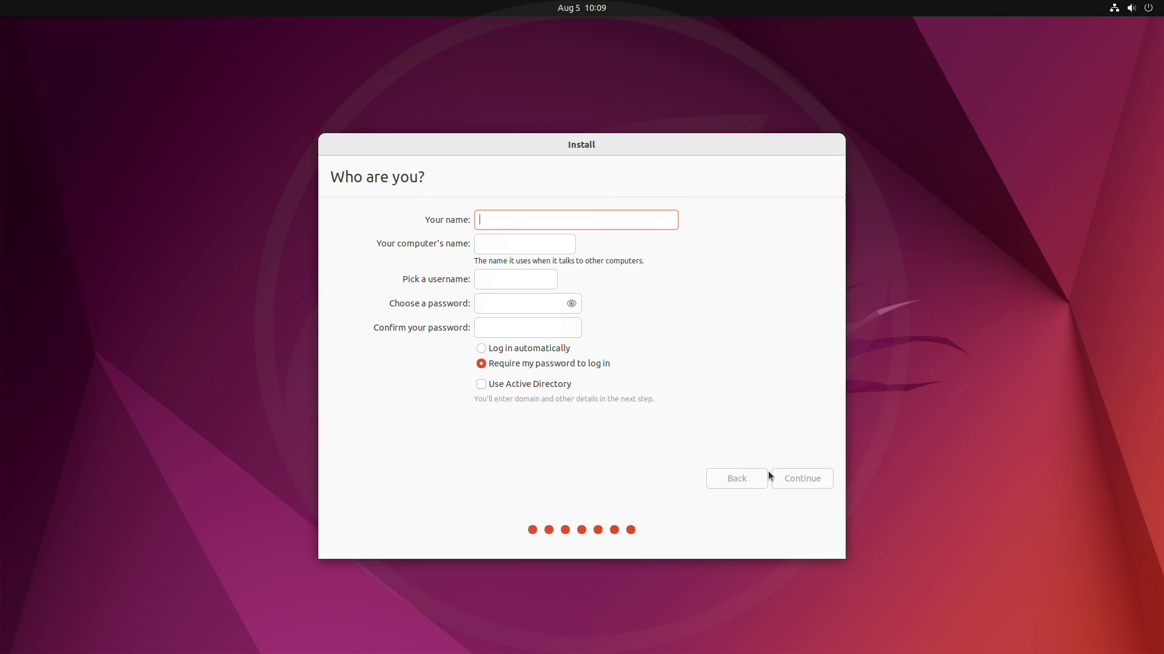
{"action": "type", "text": "T"}
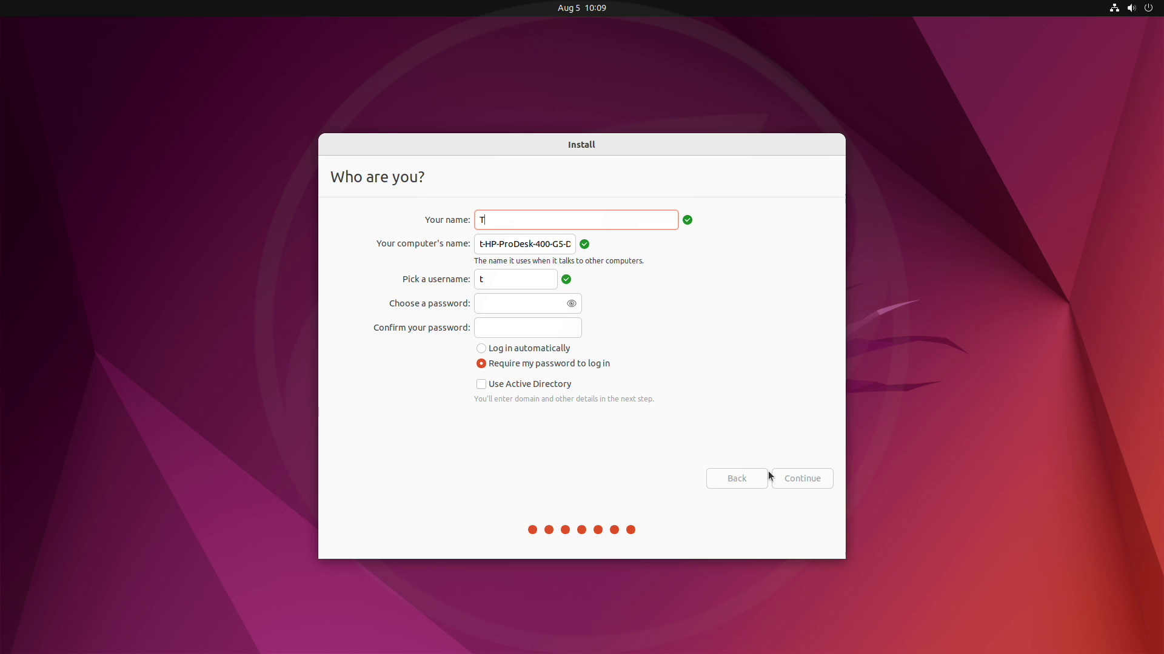
{"action": "type", "text": "ech Labs"}
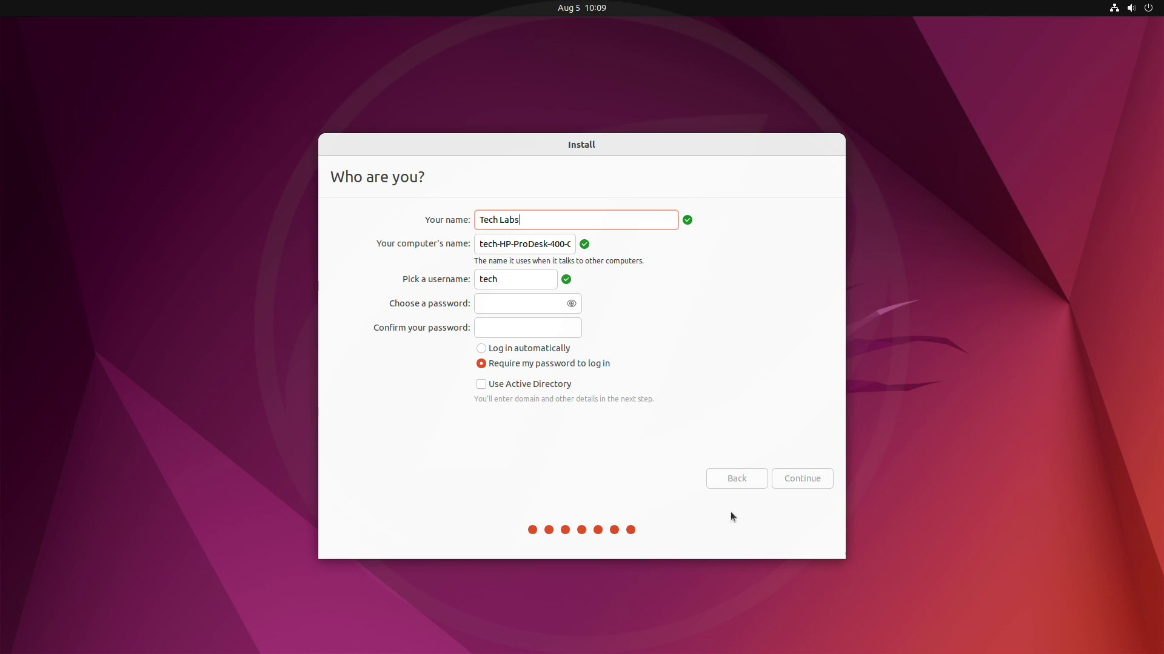
{"action": "left_click", "coordinate": [525, 306]}
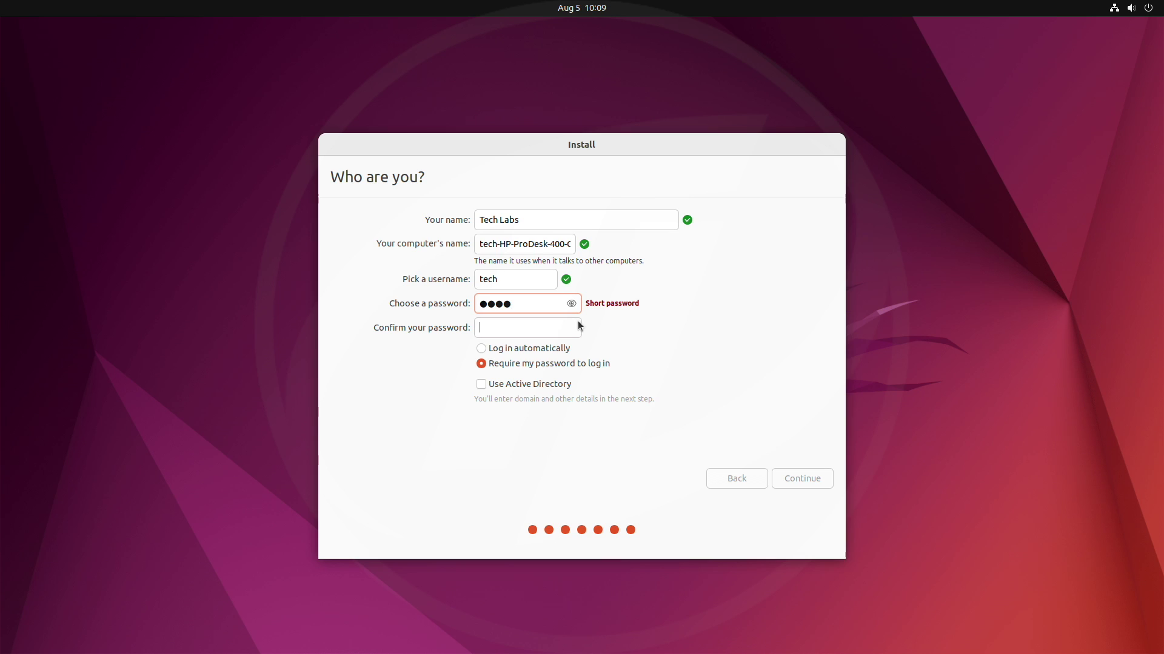
{"action": "left_click", "coordinate": [578, 326]}
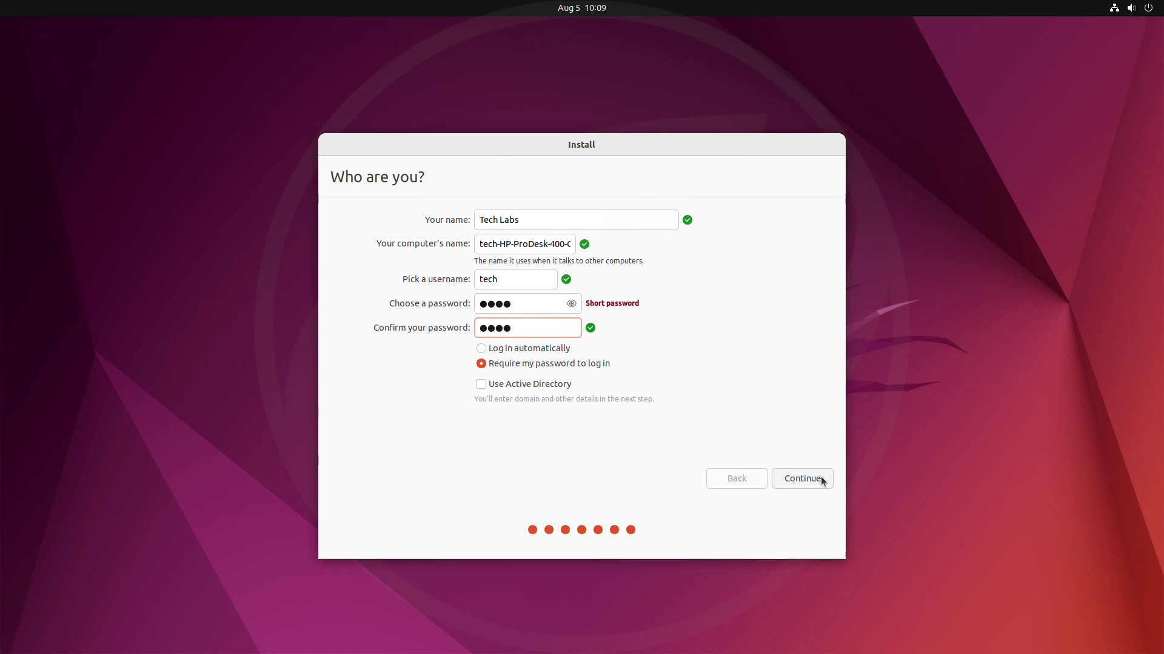
{"action": "left_click", "coordinate": [802, 479]}
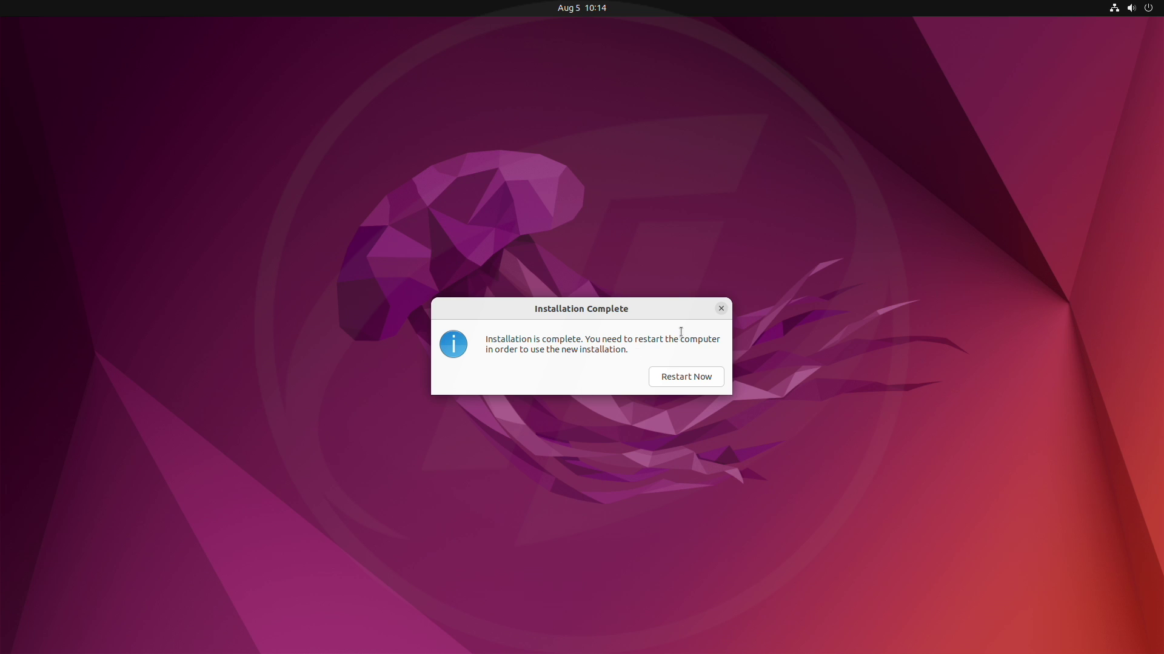
Choose Restart Now in the Installation Complete dialog to boot the new system.
{"action": "left_click", "coordinate": [722, 376]}
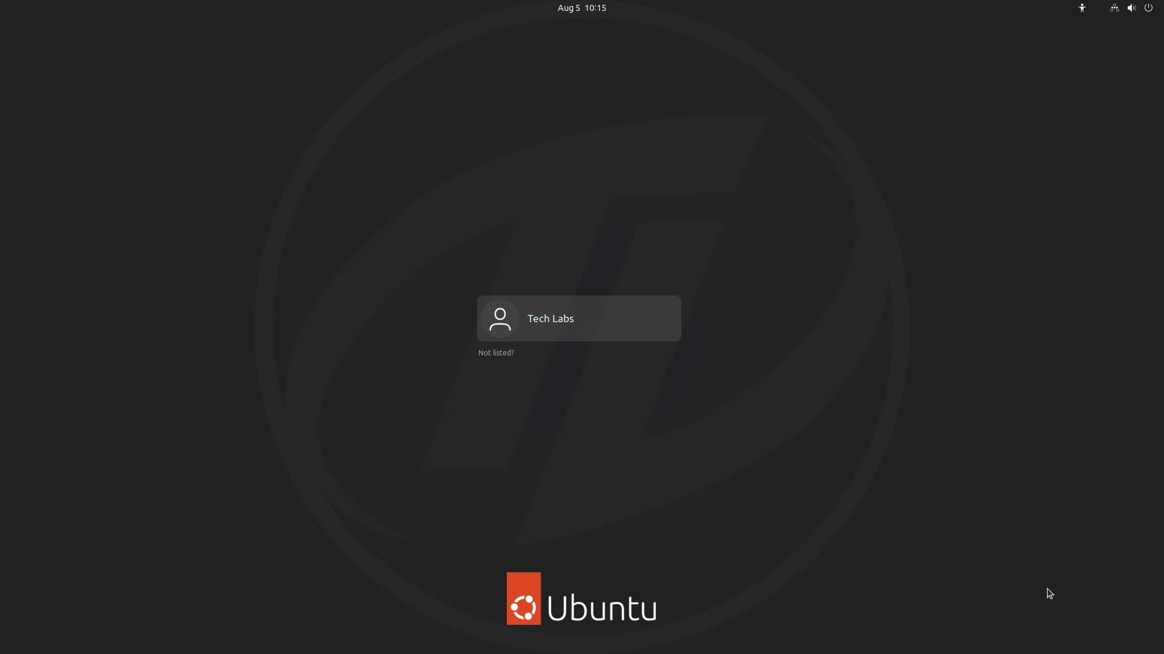
Select the new user account and enter its password to log in.
{"action": "key", "text": "Return"}
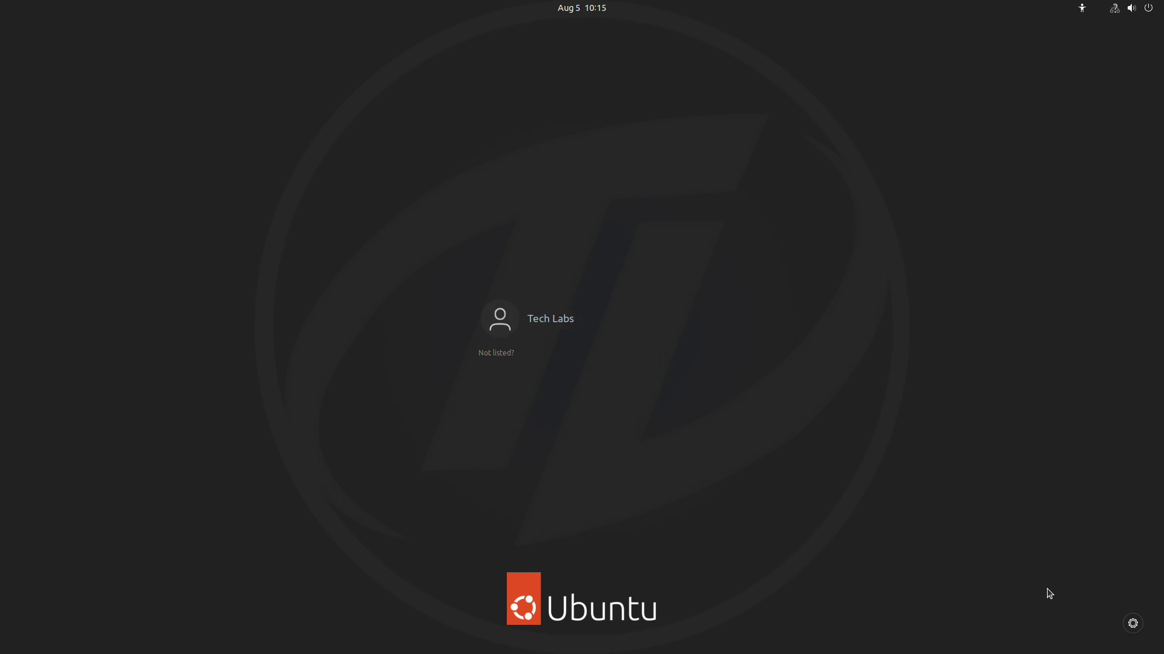
{"action": "type", "text": "****"}
{"action": "key", "text": "Return"}
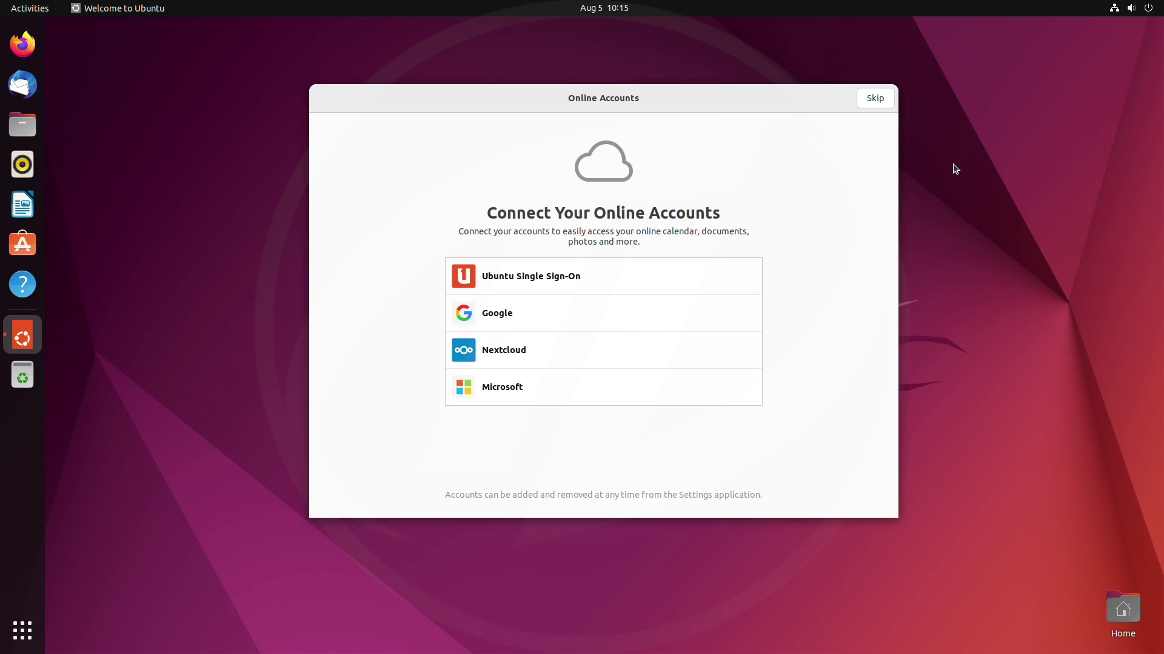
Skip online accounts, choose 'No, don't send system info', then step through to Done.
{"action": "left_click", "coordinate": [879, 104]}
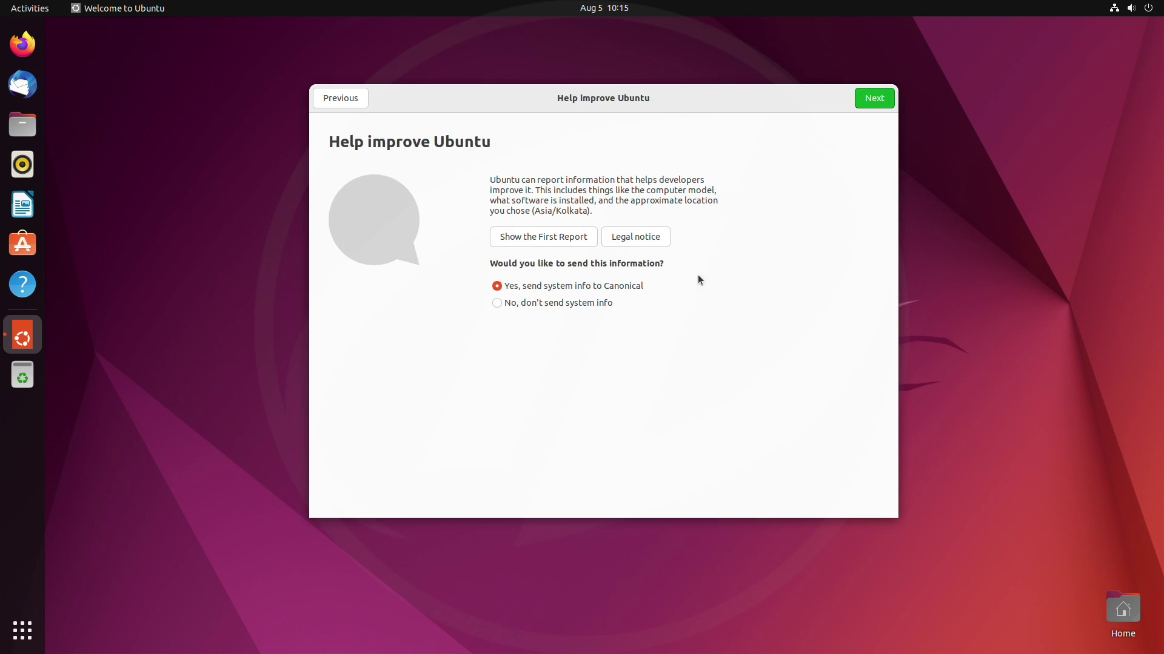
{"action": "left_click", "coordinate": [576, 304]}
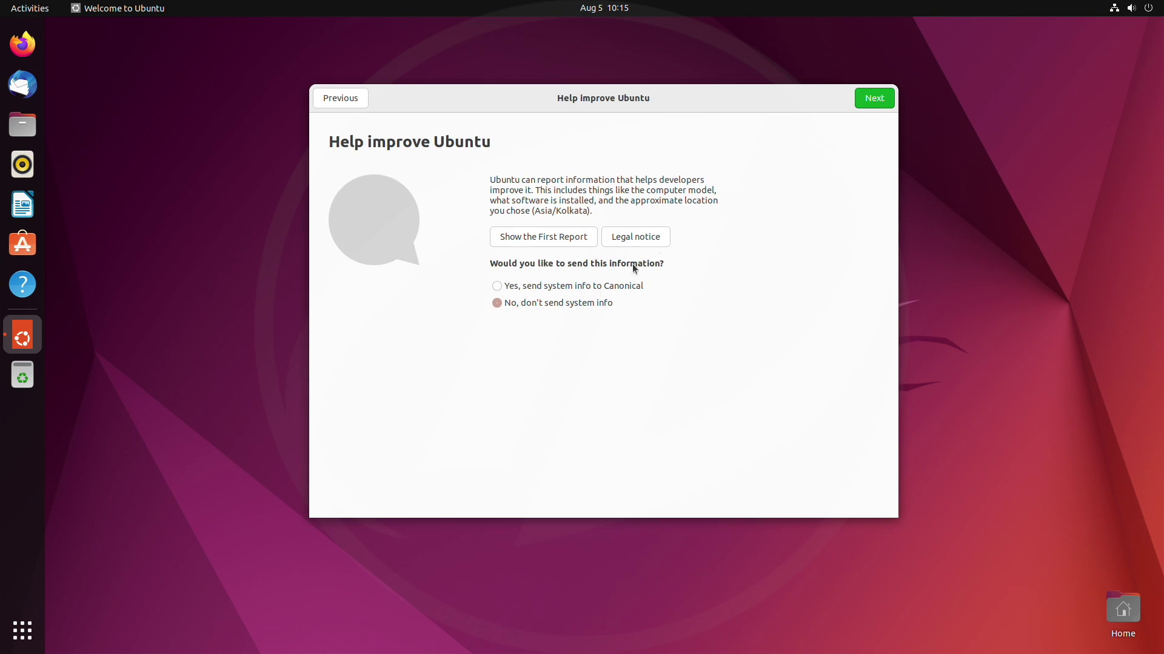
{"action": "left_click", "coordinate": [871, 104]}
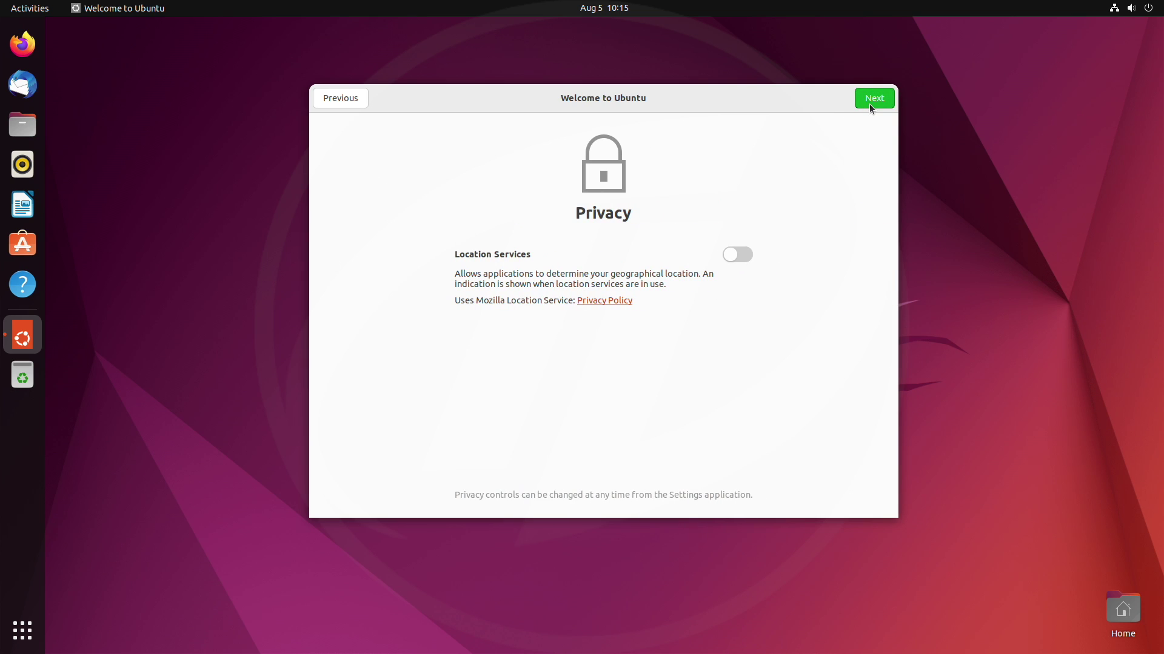
{"action": "left_click", "coordinate": [870, 103]}
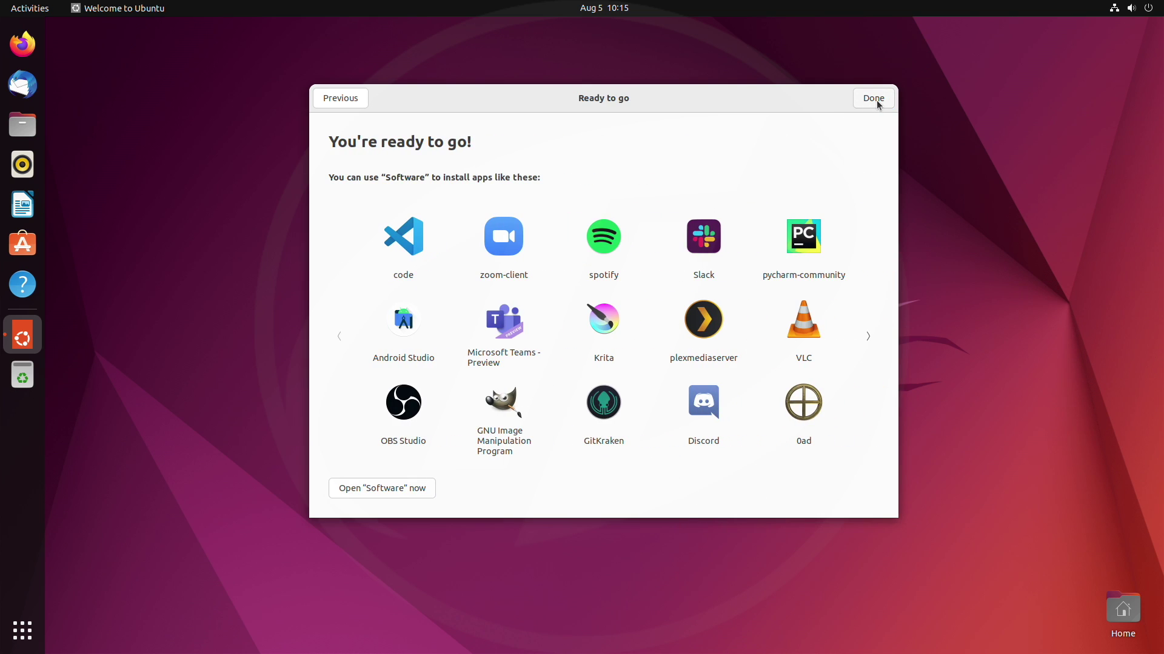
{"action": "left_click", "coordinate": [874, 98]}
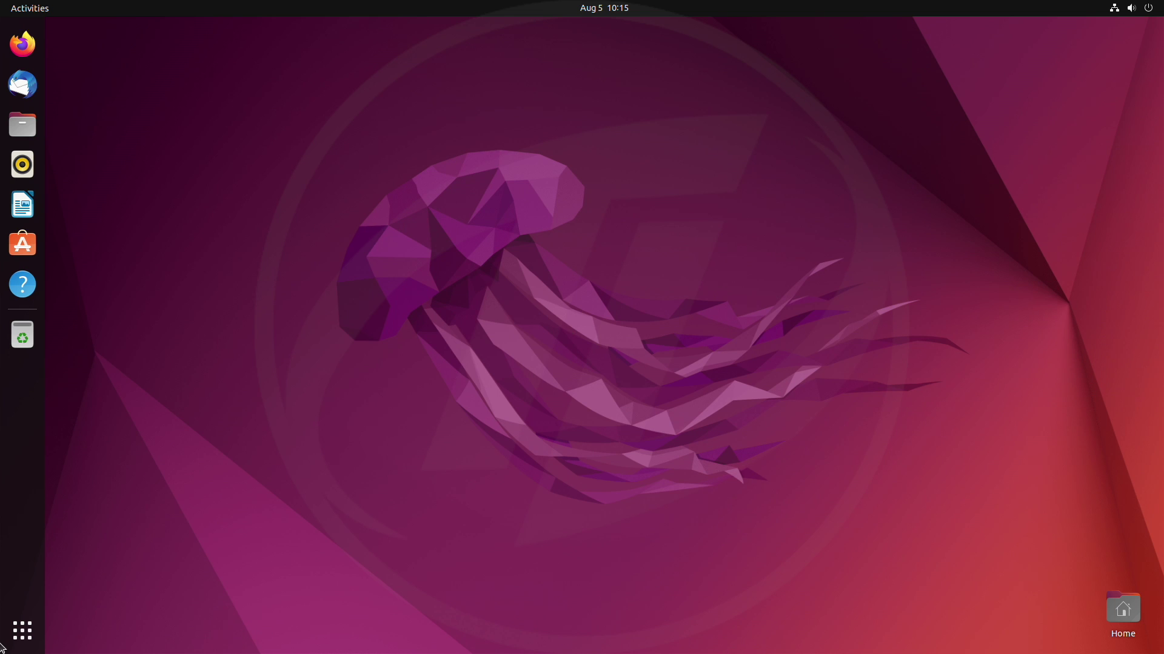
Open Settings from the app grid and view About, confirming Ubuntu 22.04 LTS 64-bit, 8.0 GiB memory.
{"action": "left_click", "coordinate": [22, 631]}
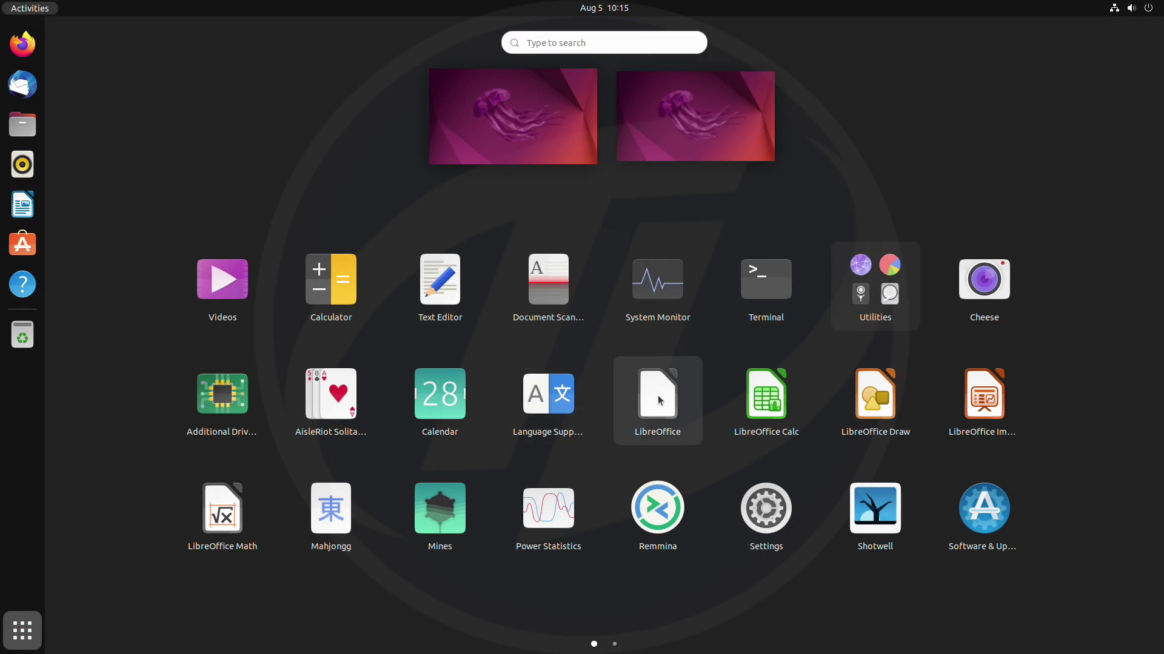
{"action": "left_click", "coordinate": [776, 515]}
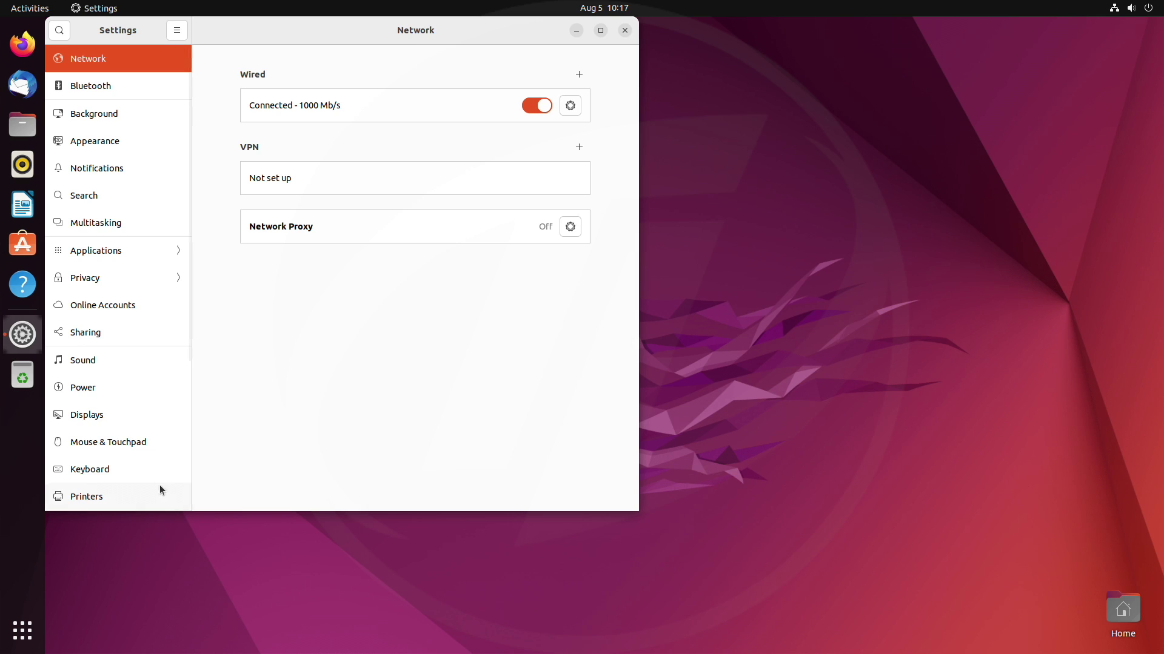
{"action": "scroll", "coordinate": [159, 485], "scroll_direction": "down", "scroll_amount": 5}
{"action": "left_click", "coordinate": [149, 497]}
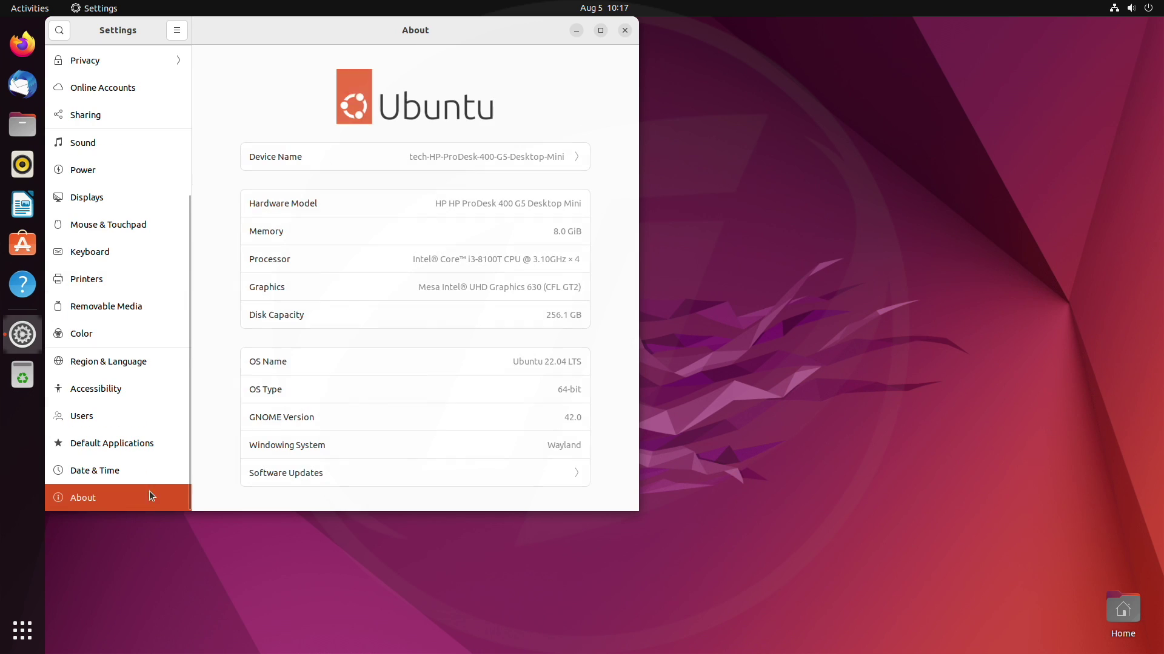